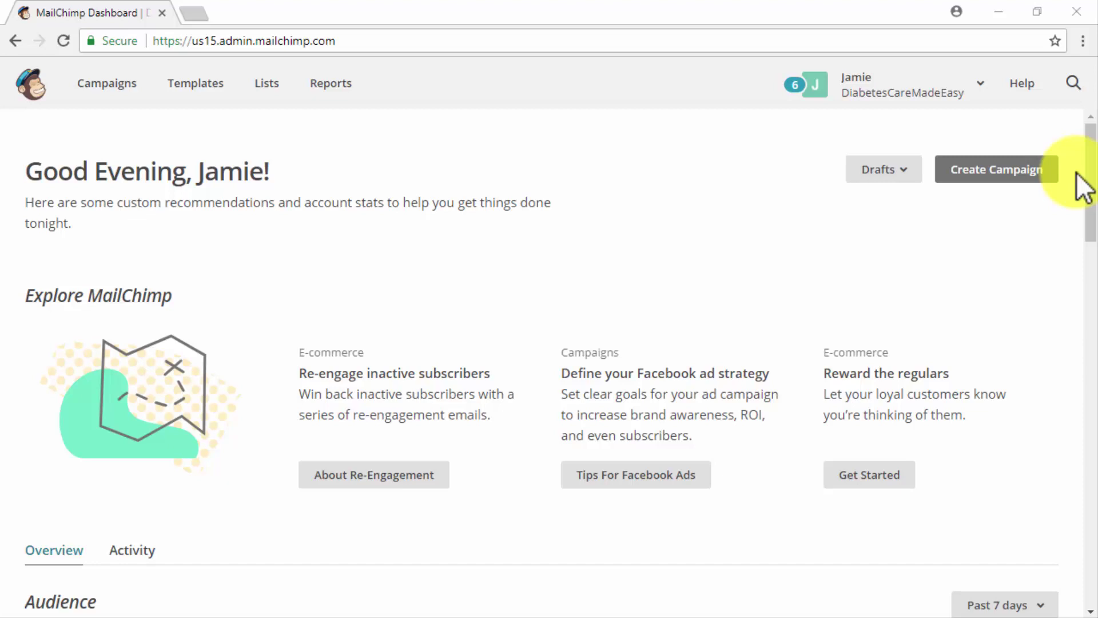
Start a new campaign and choose to create a landing page
click(1046, 174)
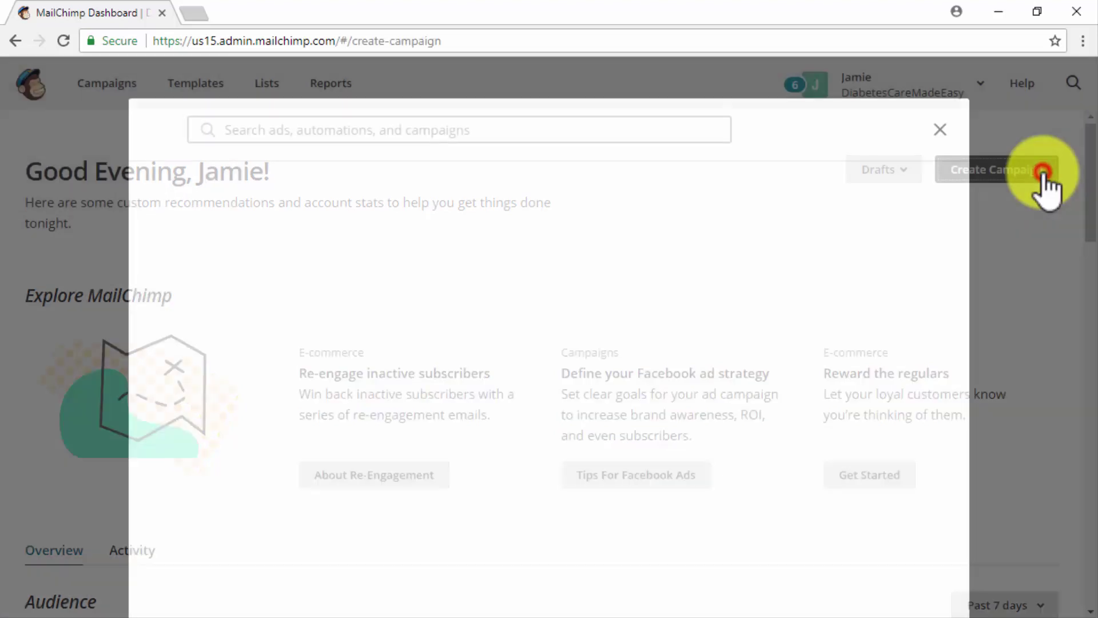
scroll(921, 270, down, 1)
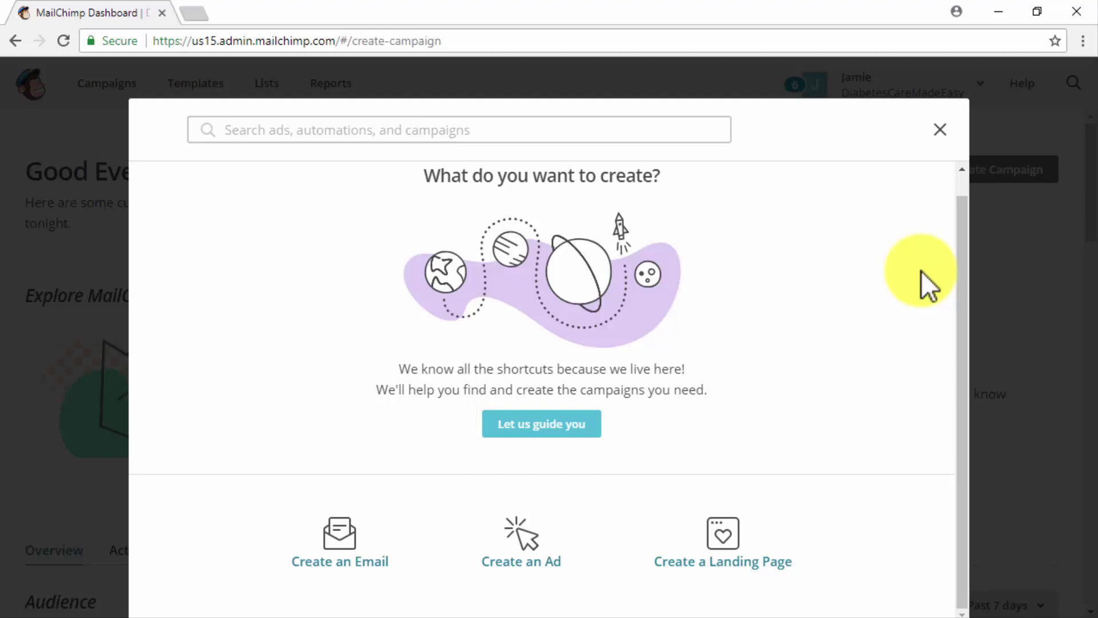
click(725, 533)
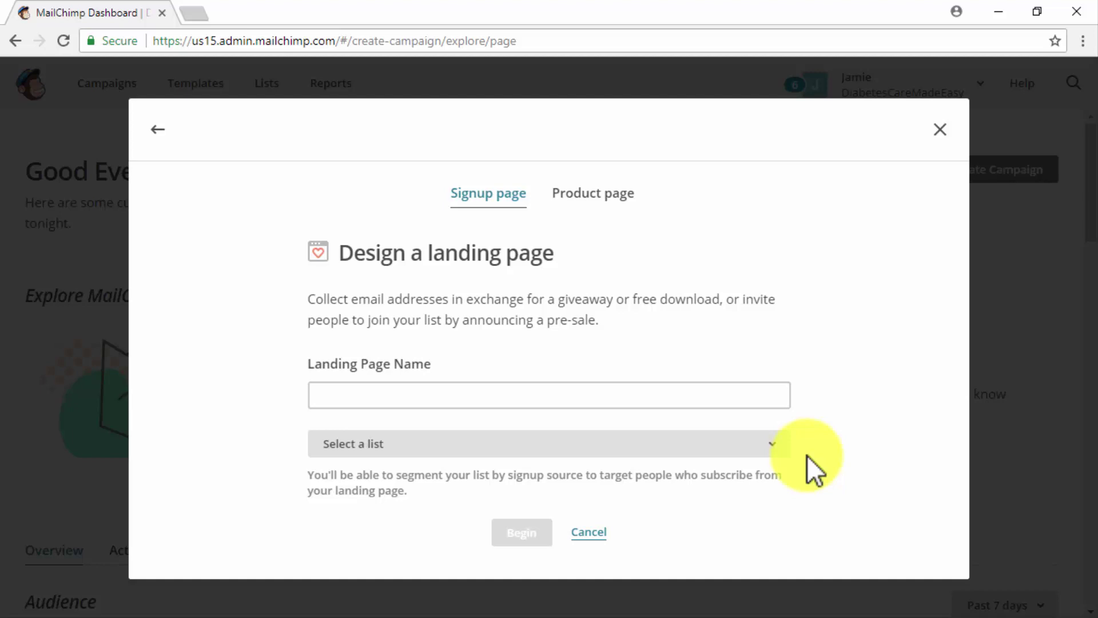
Choose the Signup page variant, name it 'Landing Page #1', and target the Subscribers list
click(605, 195)
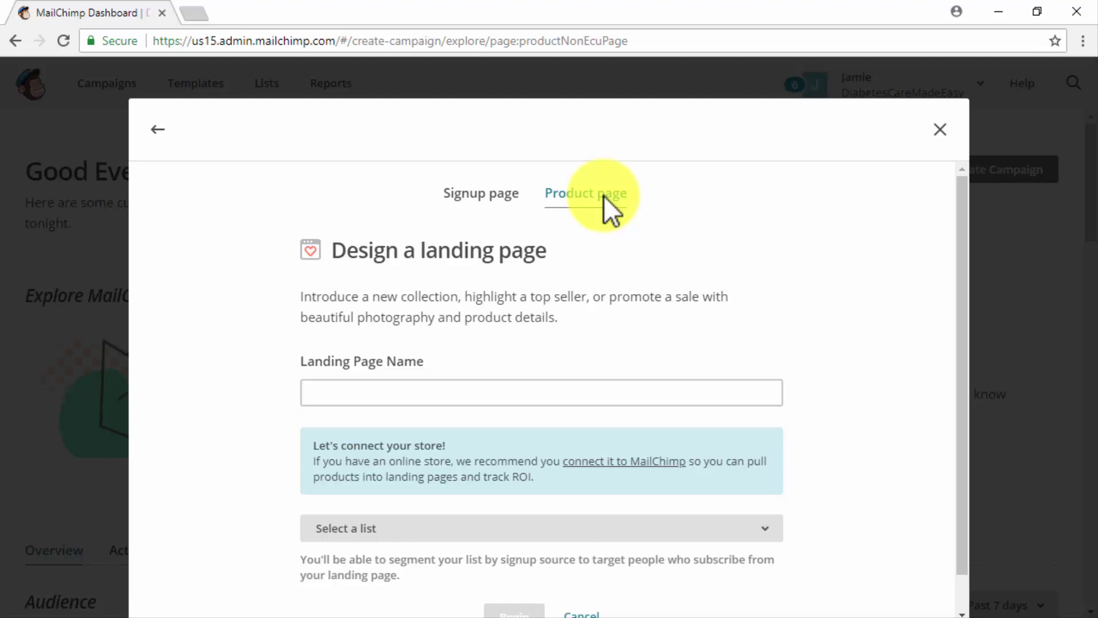
click(512, 195)
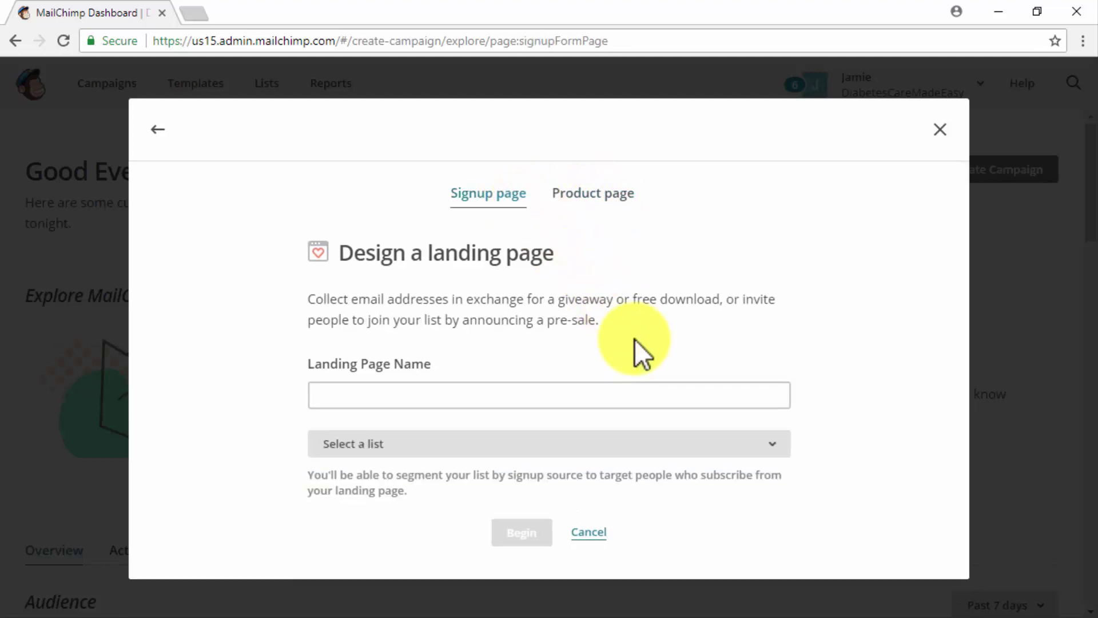
click(561, 394)
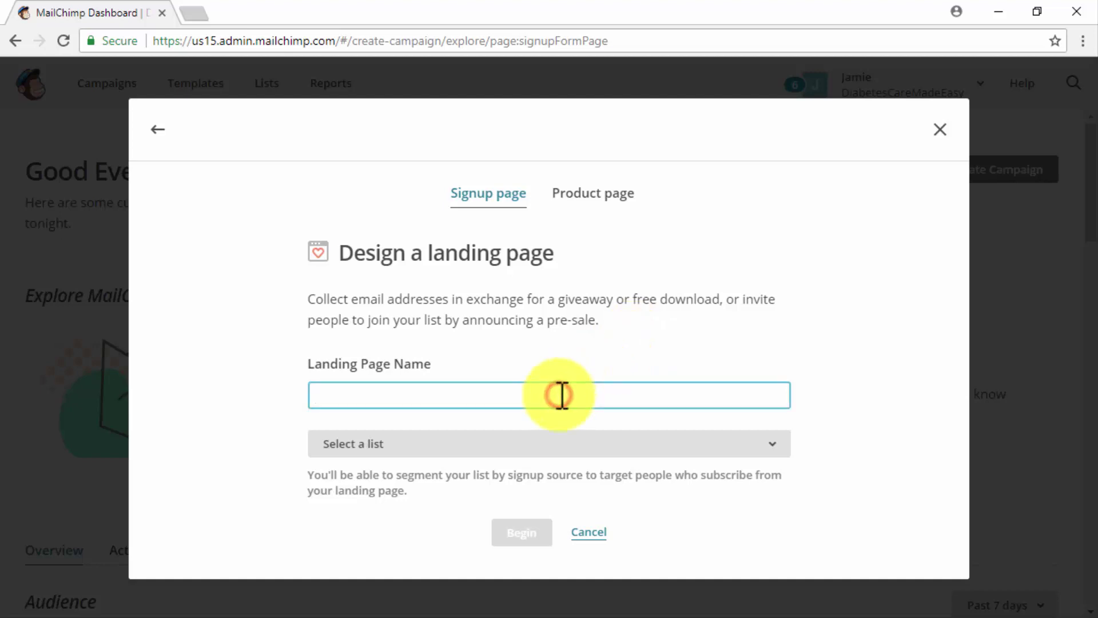
text(Landing Page #1)
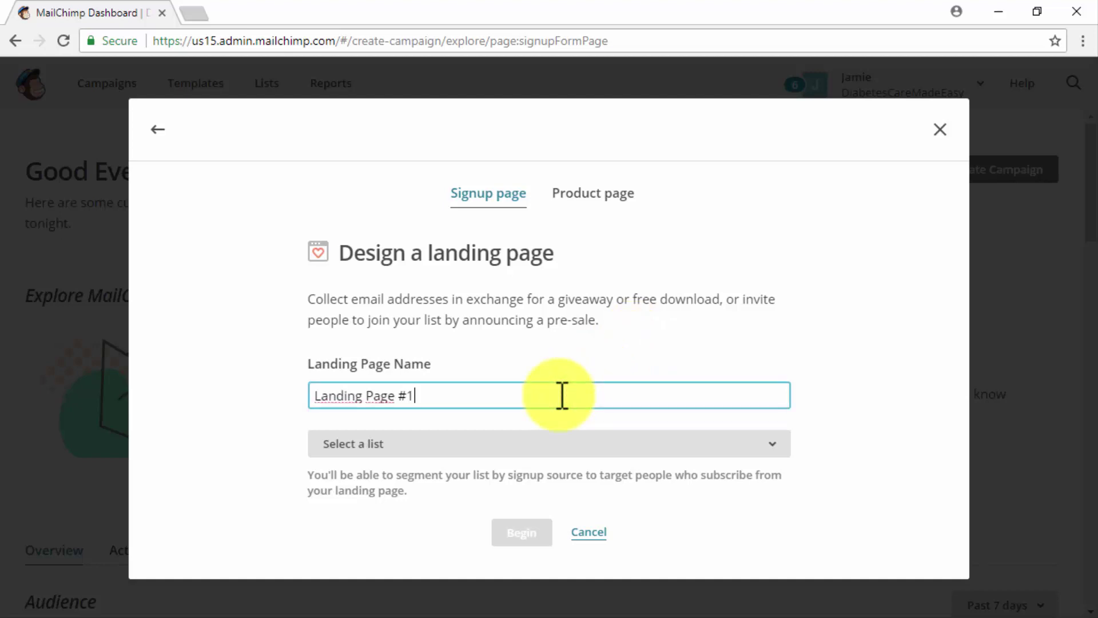
click(560, 448)
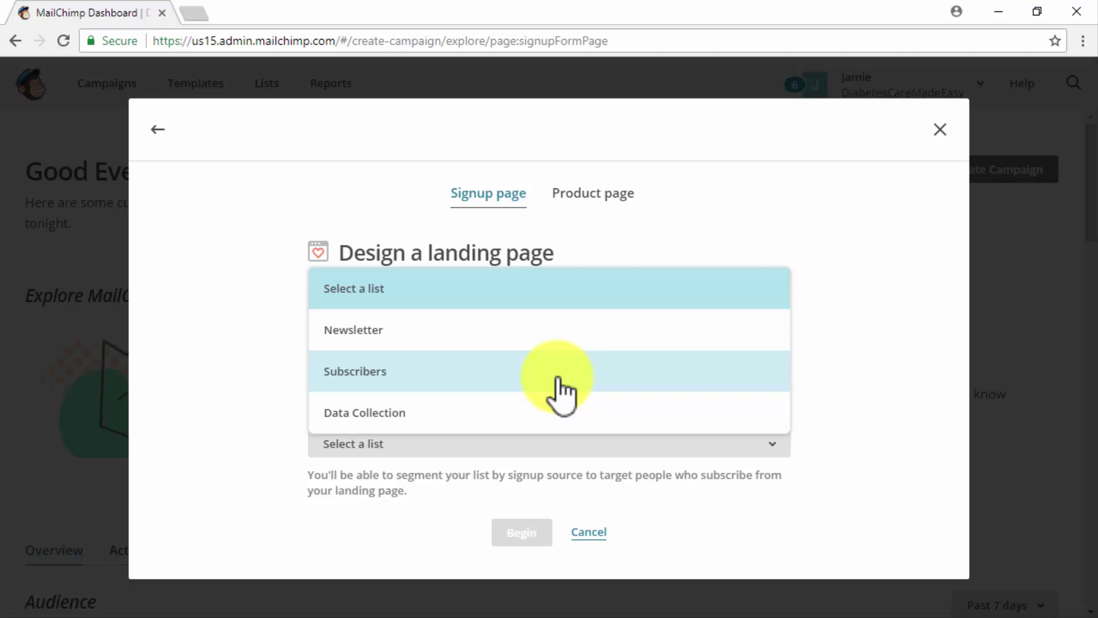
click(560, 378)
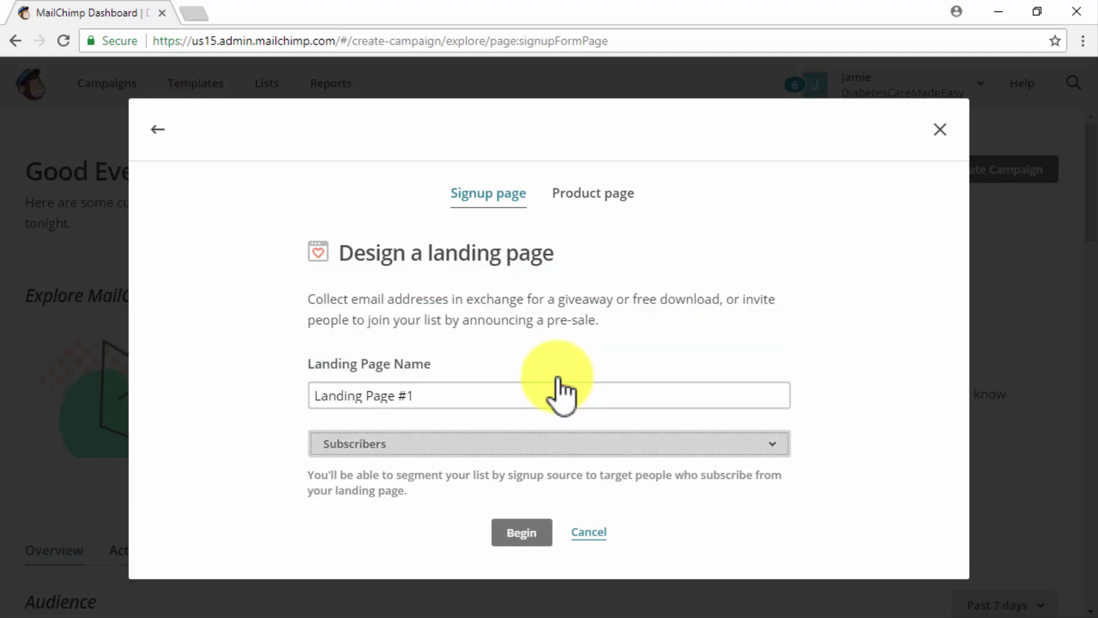
Begin editing the landing page and delete the placeholder Logo block
click(542, 537)
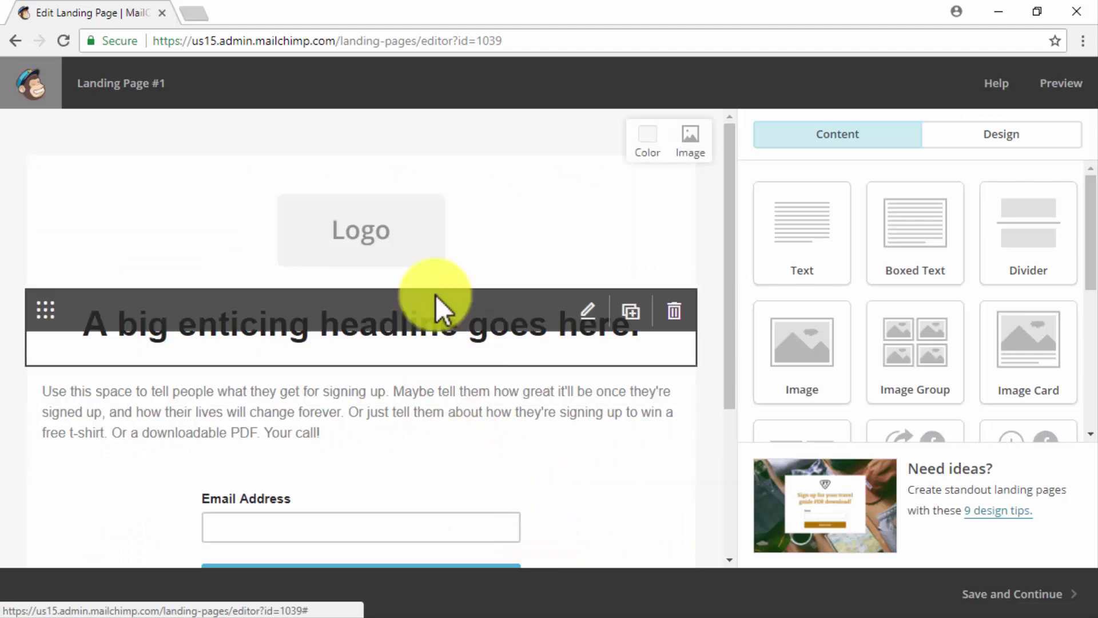
mouse_move(361, 230)
click(674, 213)
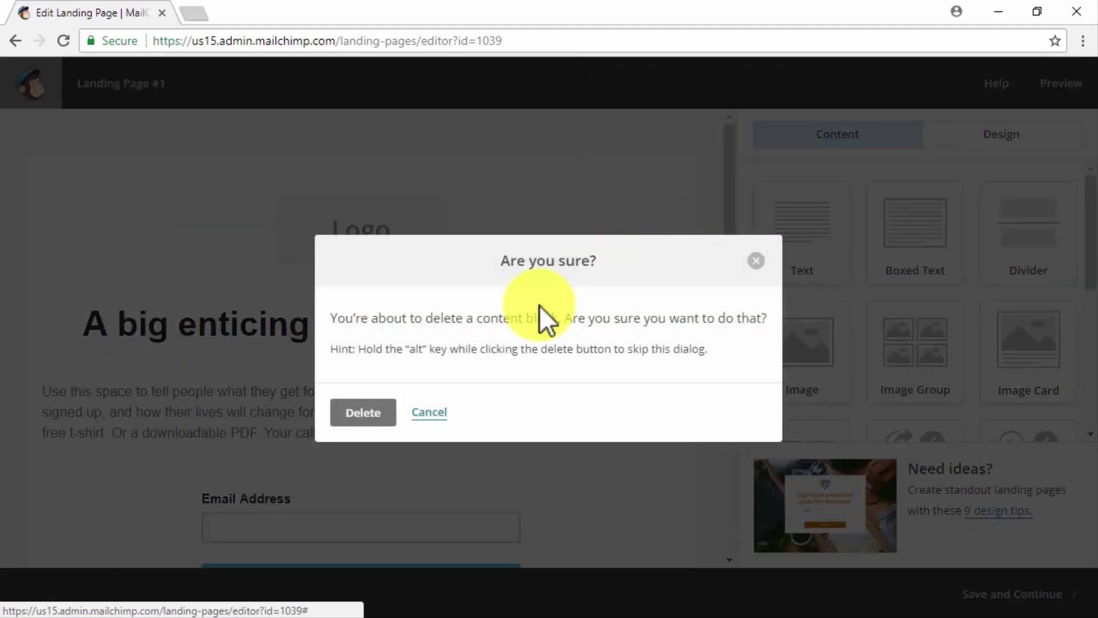
click(368, 414)
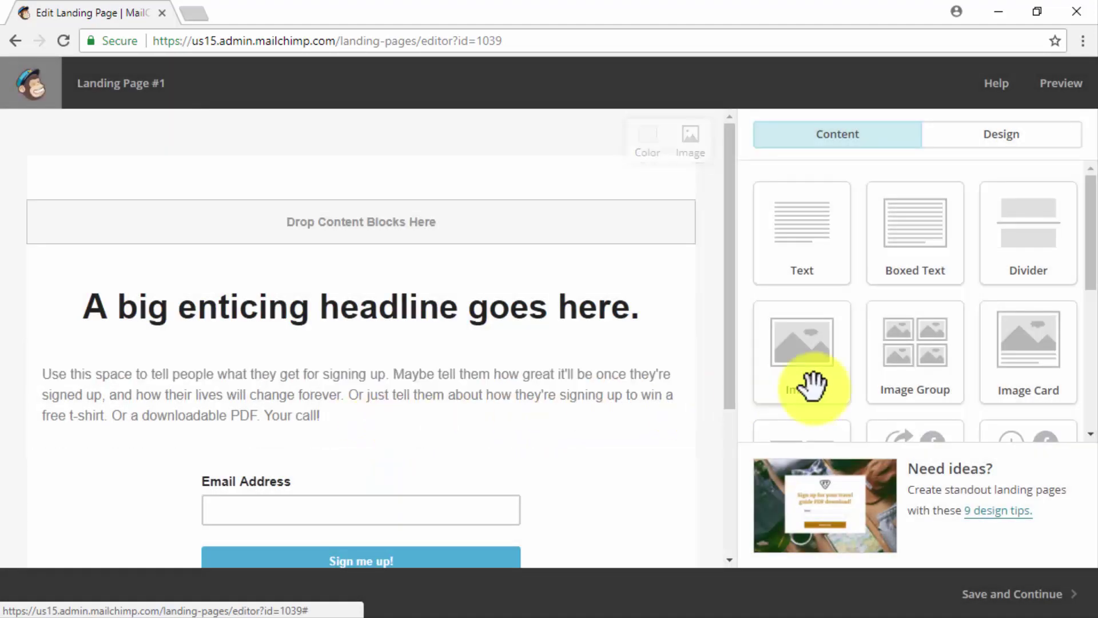
Add an Image block at the top and insert the apple smiley image (dcmeicon.jpg)
mouse_move(809, 381)
mouse_down()
mouse_move(354, 225)
mouse_move(369, 246)
mouse_move(300, 134)
mouse_move(320, 162)
mouse_up()
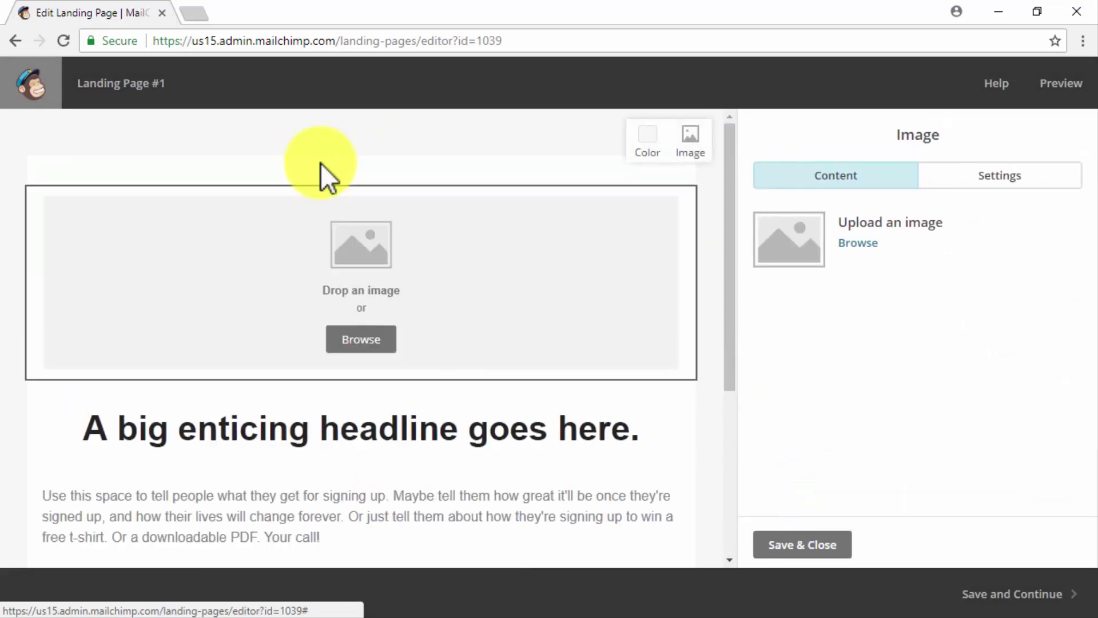
click(384, 333)
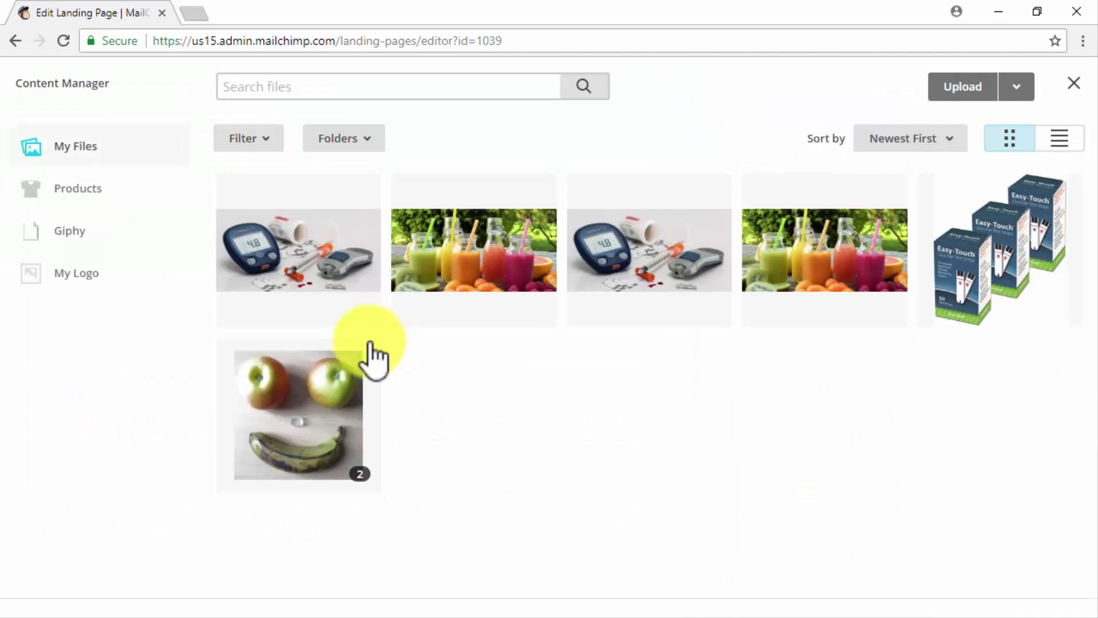
click(314, 404)
click(1003, 90)
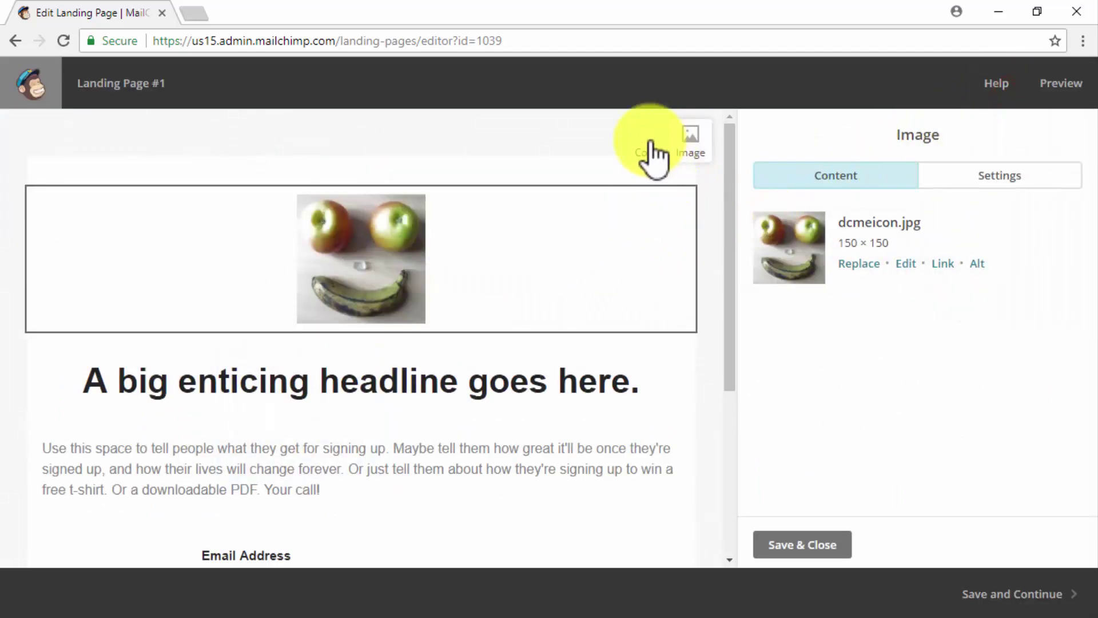
Set the page background colour to dark green #2a7528
click(651, 152)
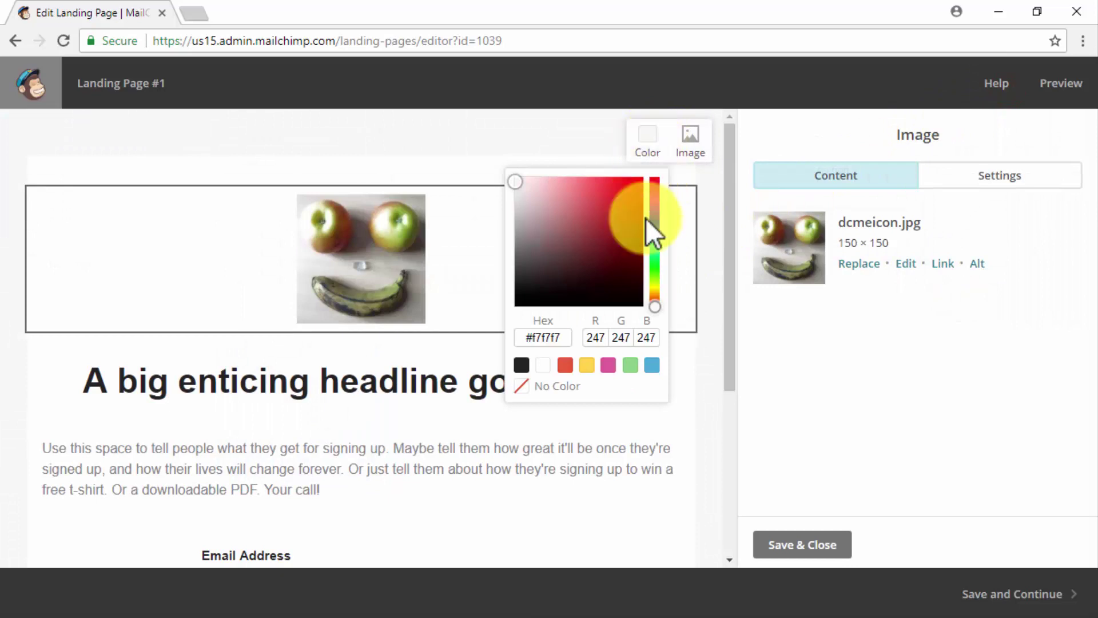
click(630, 365)
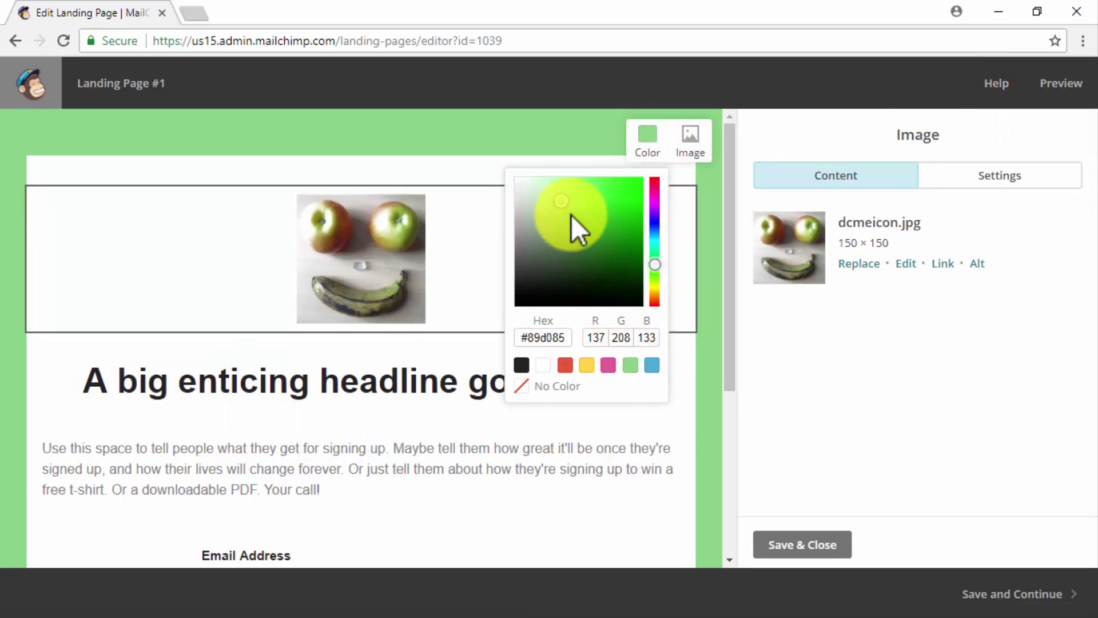
drag(563, 208, 599, 247)
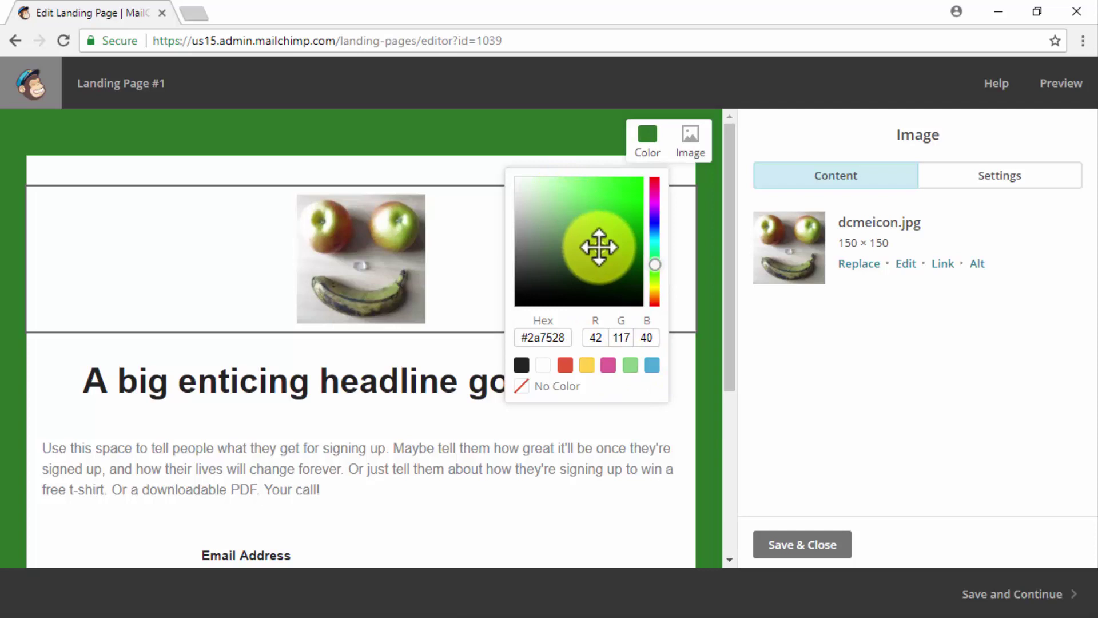
click(648, 141)
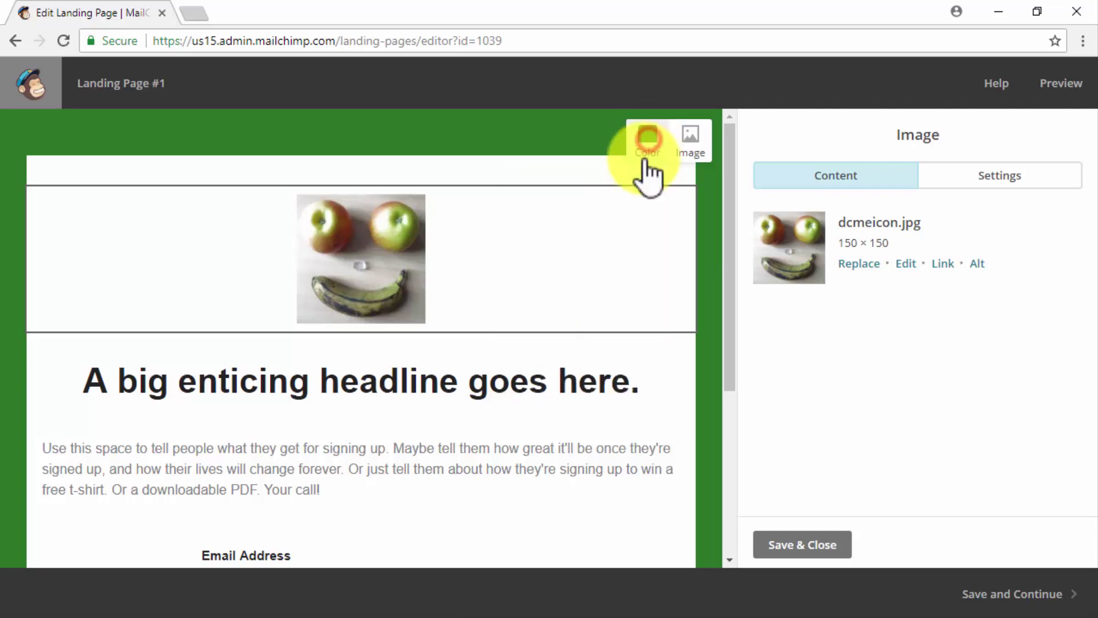
Replace the headline with the 5 secret lifestyle choices for diabetics question
click(543, 360)
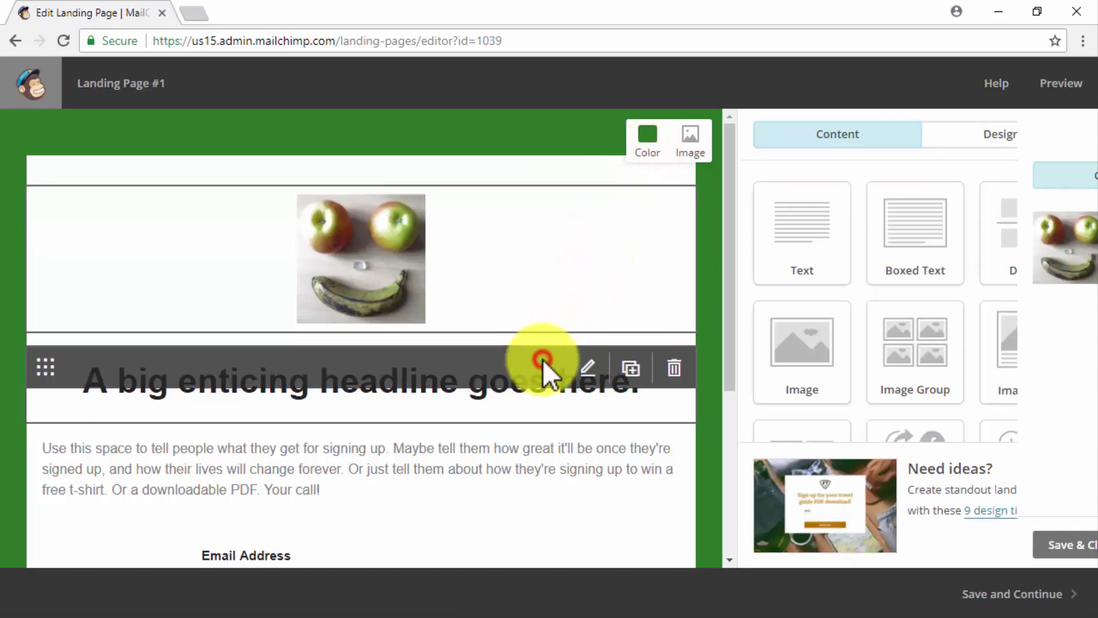
click(543, 359)
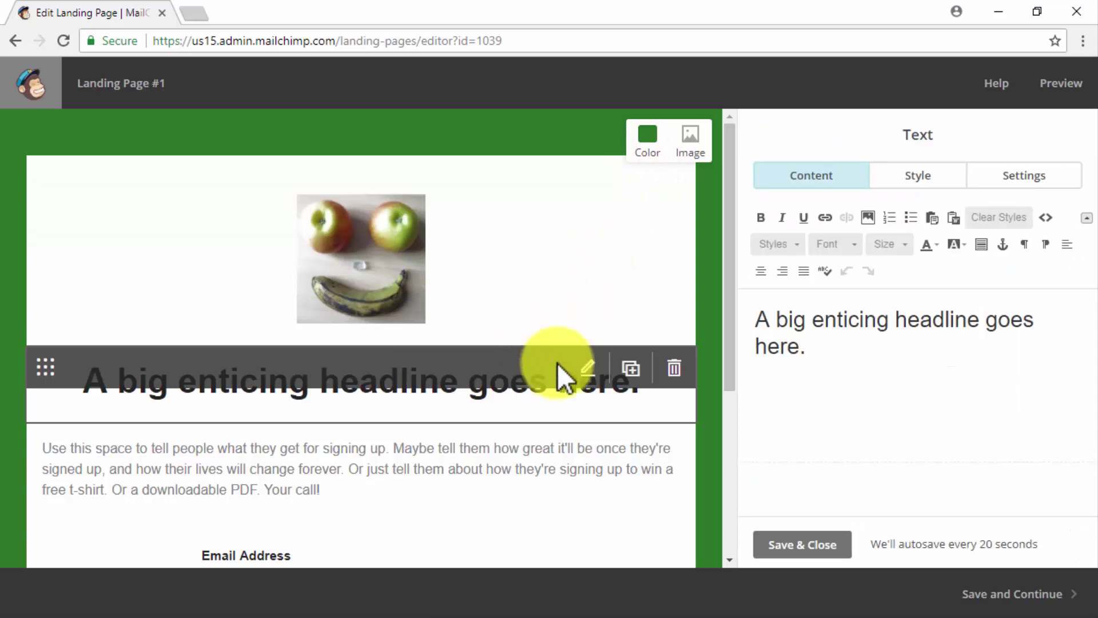
key(ctrl+a)
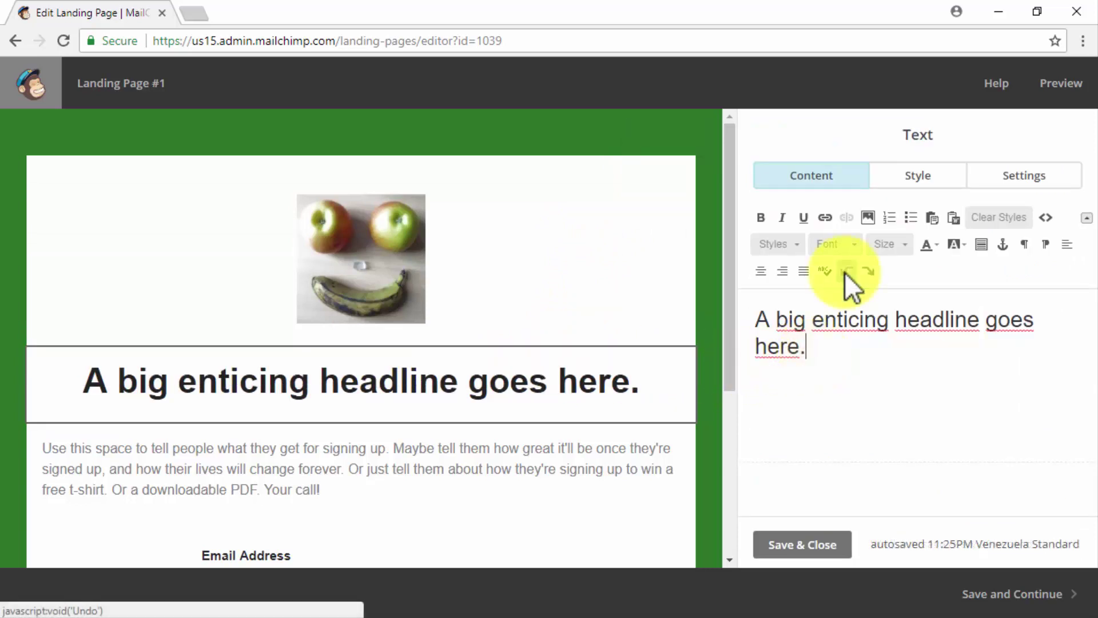
key(ctrl+v)
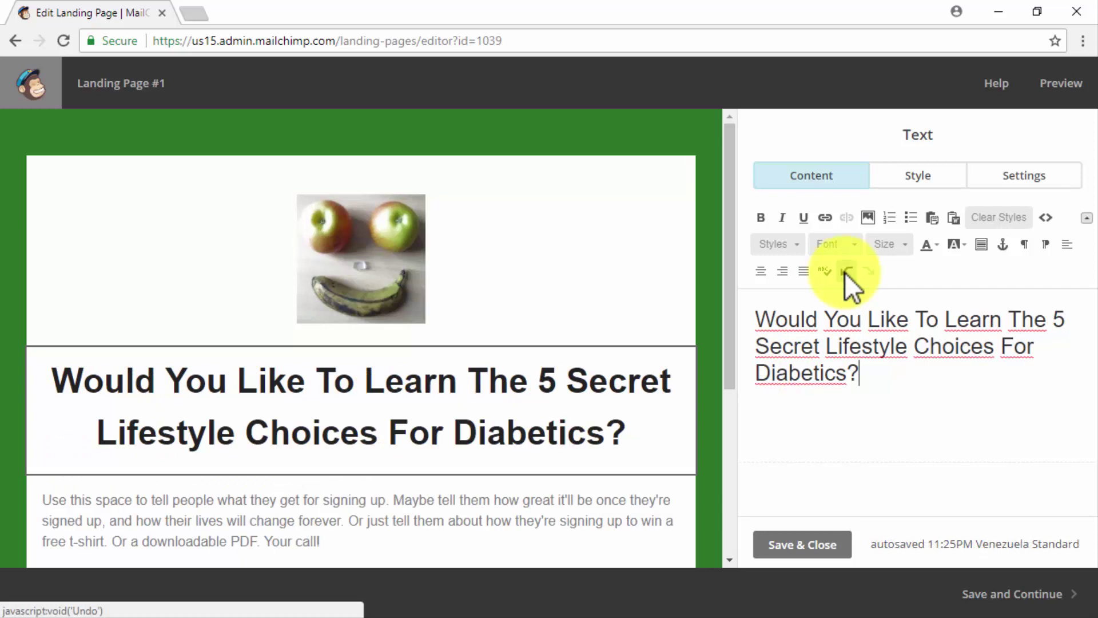
scroll(684, 328, down, 2)
Replace the placeholder paragraph under the headline with the join-us pitch
click(547, 370)
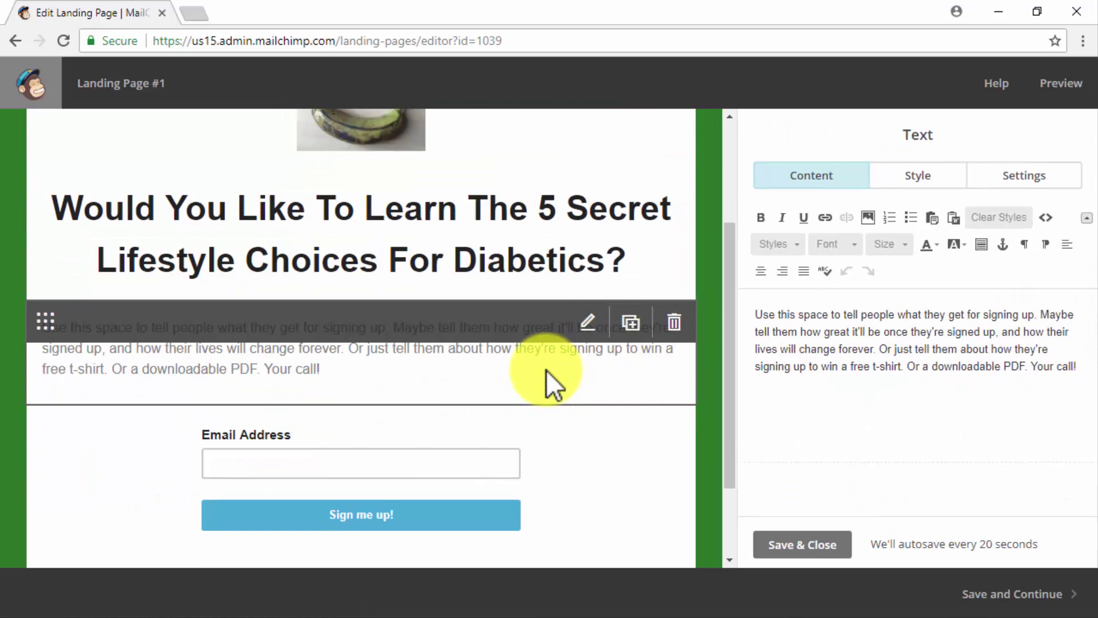
click(1082, 367)
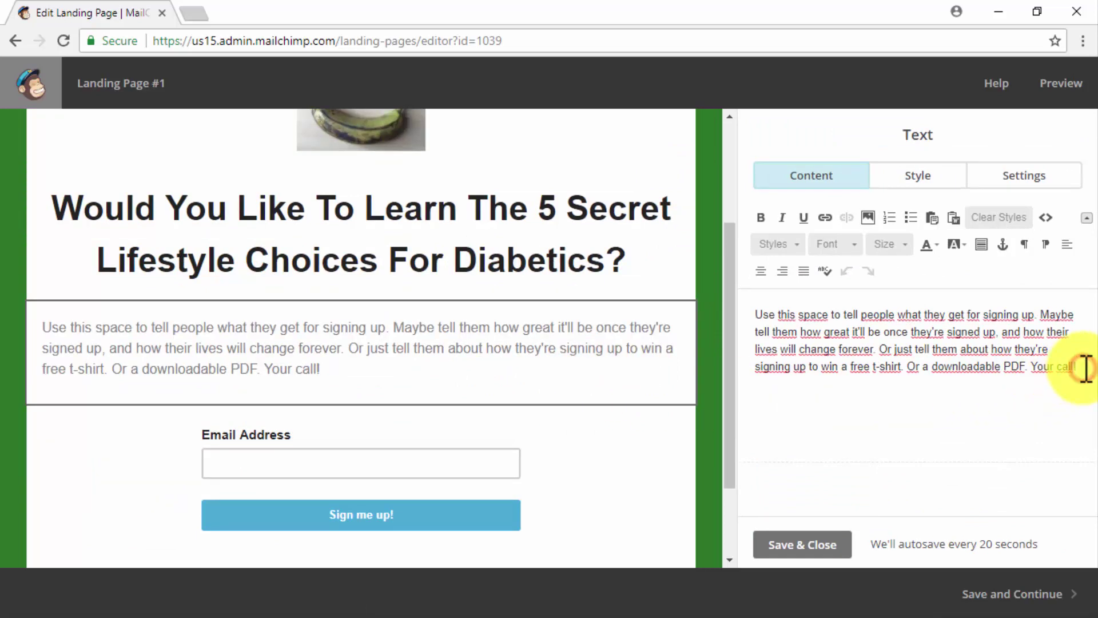
key(BackSpace)
key(BackSpace)
key(BackSpace)
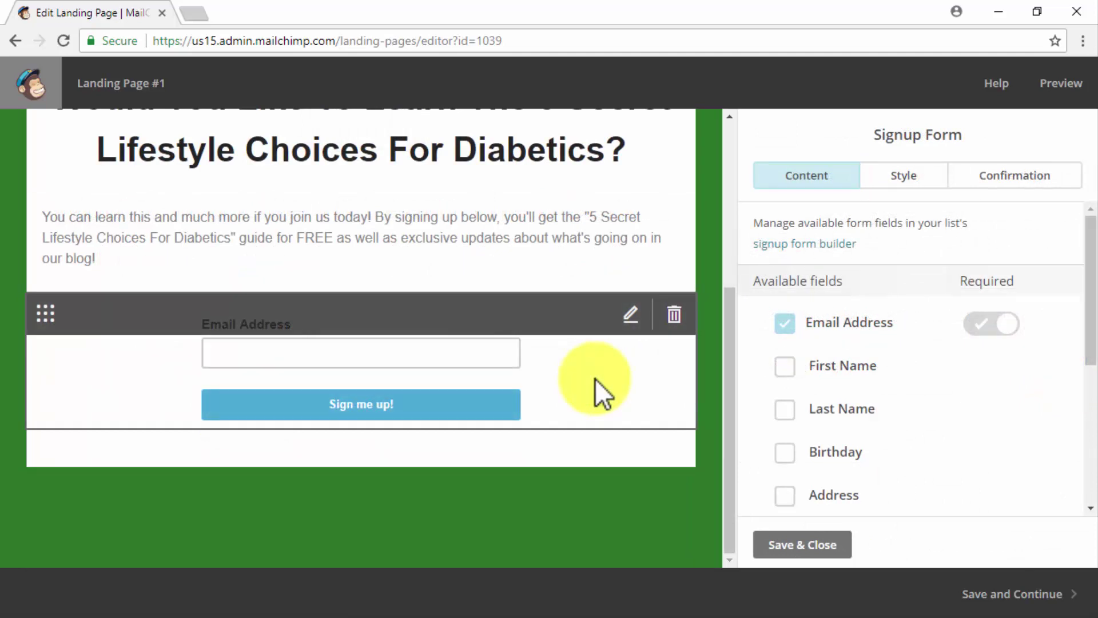
Add First Name (required) and Last Name fields and relabel the button 'Yes! Let's Do It!'
click(783, 367)
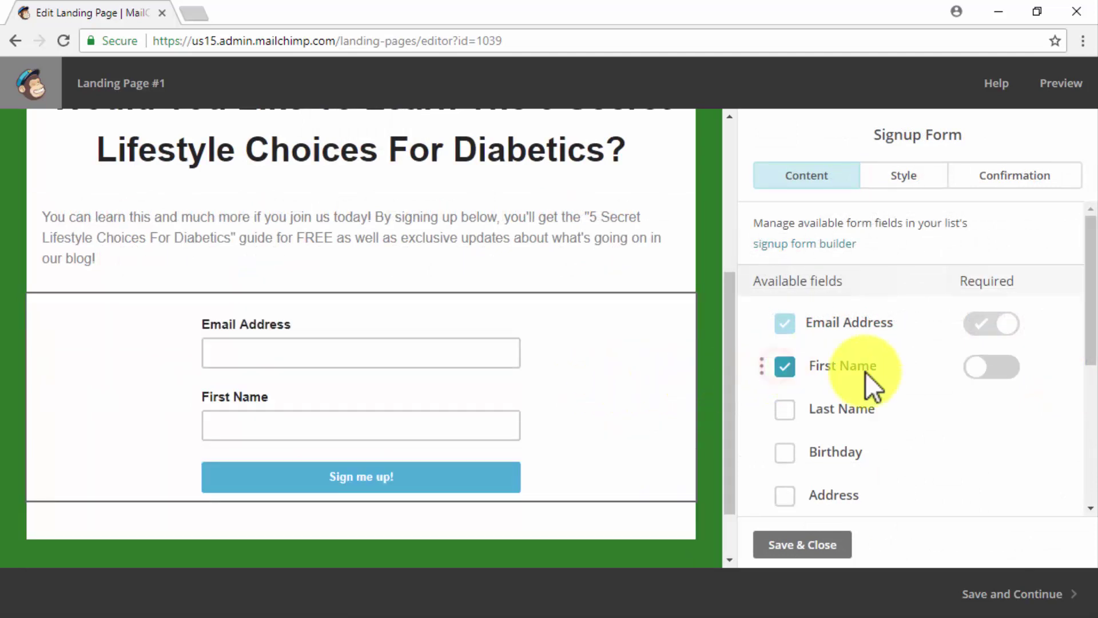
click(982, 369)
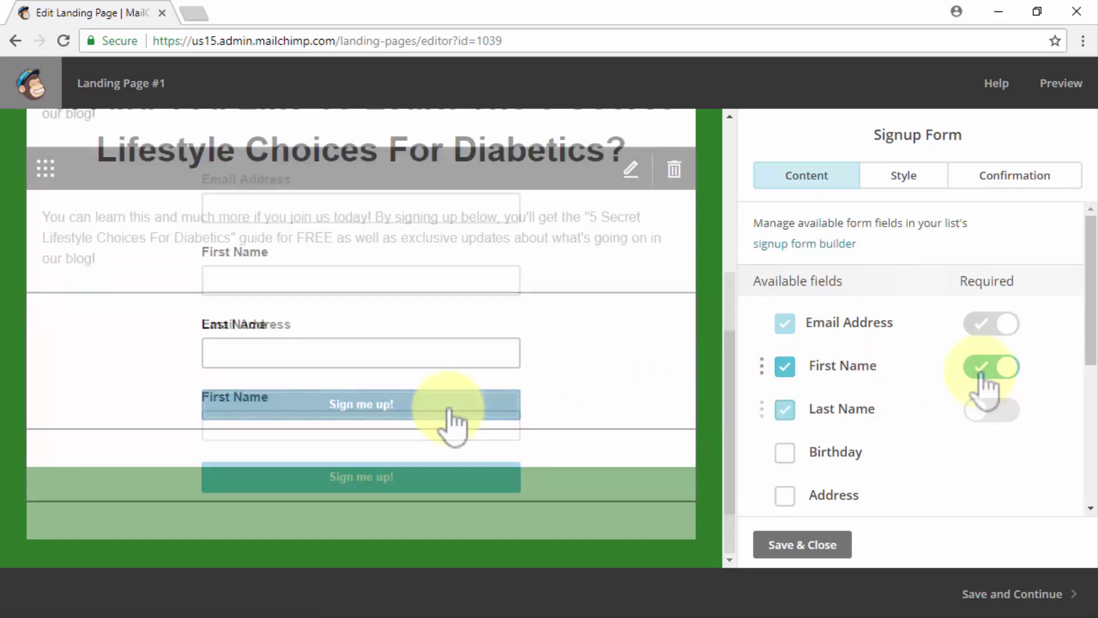
scroll(841, 417, down, 5)
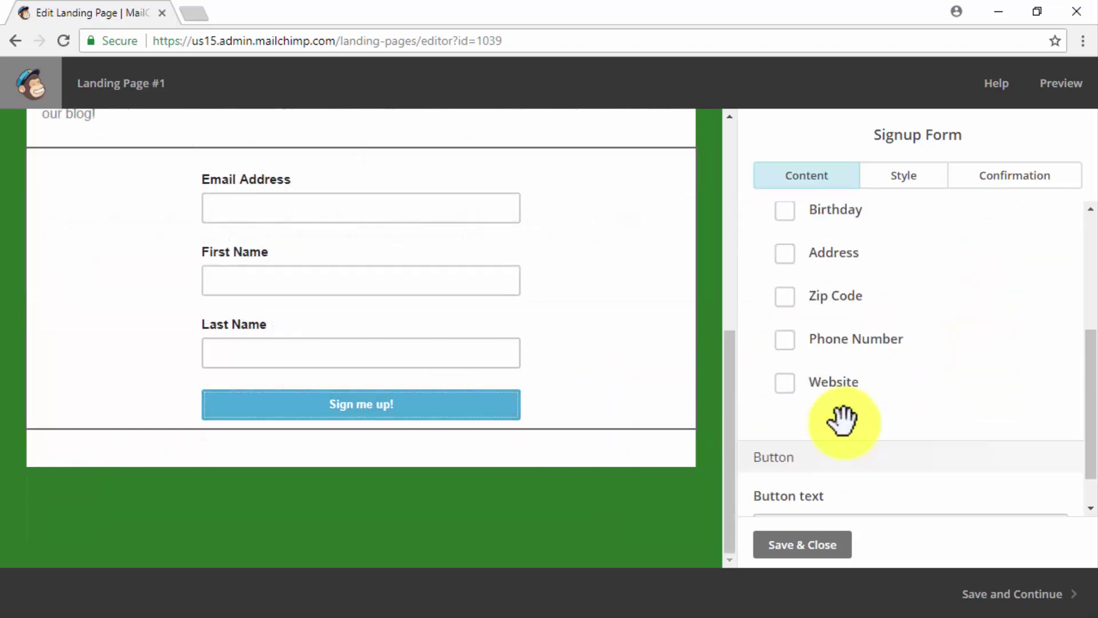
click(847, 482)
text(Yes! Let's Do It!)
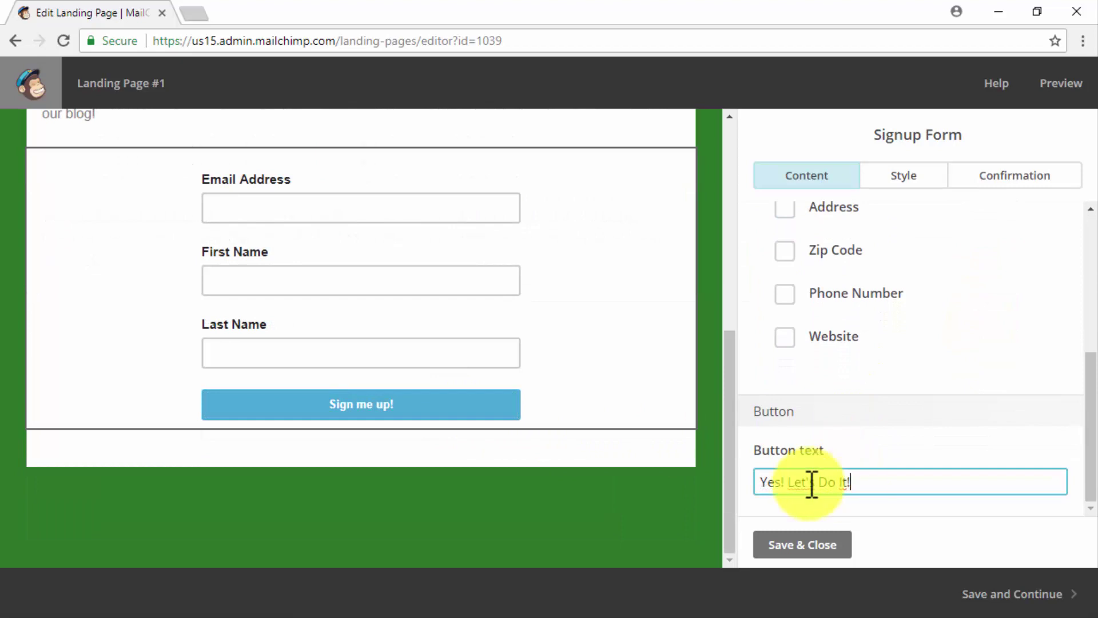
click(474, 403)
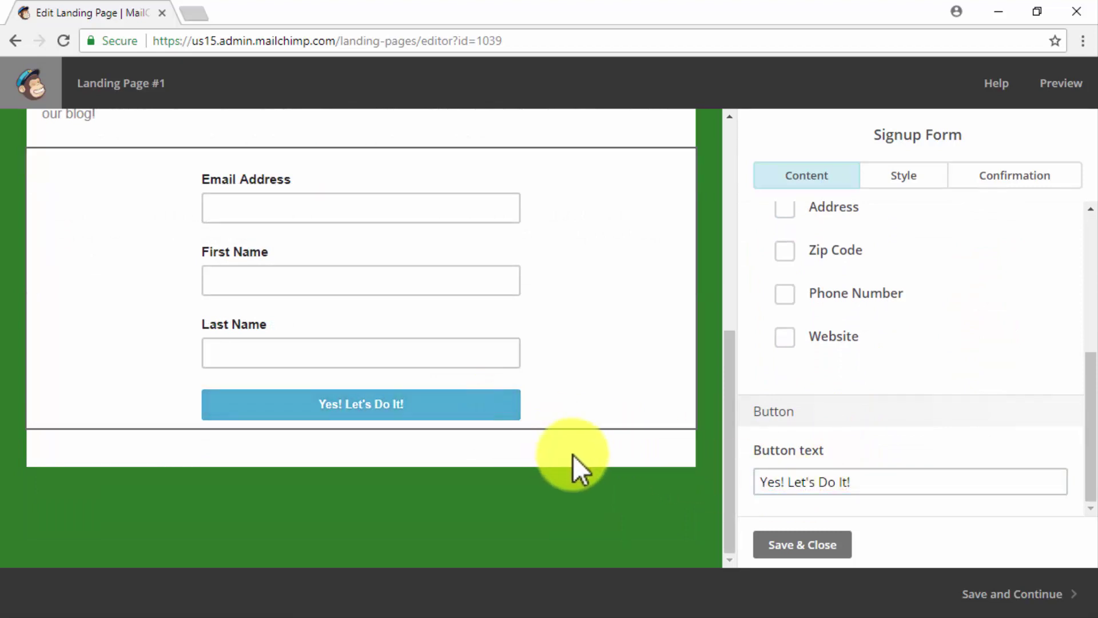
Set the confirmation message to 'Thanks for joining the DCME family!' and save the design
click(981, 196)
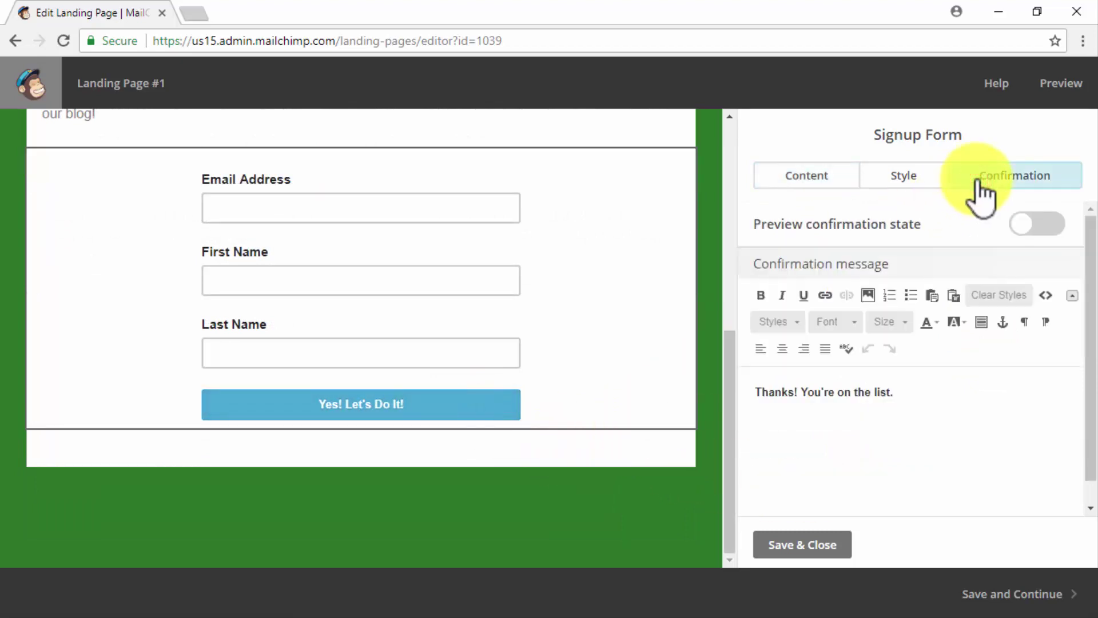
triple_click(978, 388)
text(Thanks for joining the DCME family!)
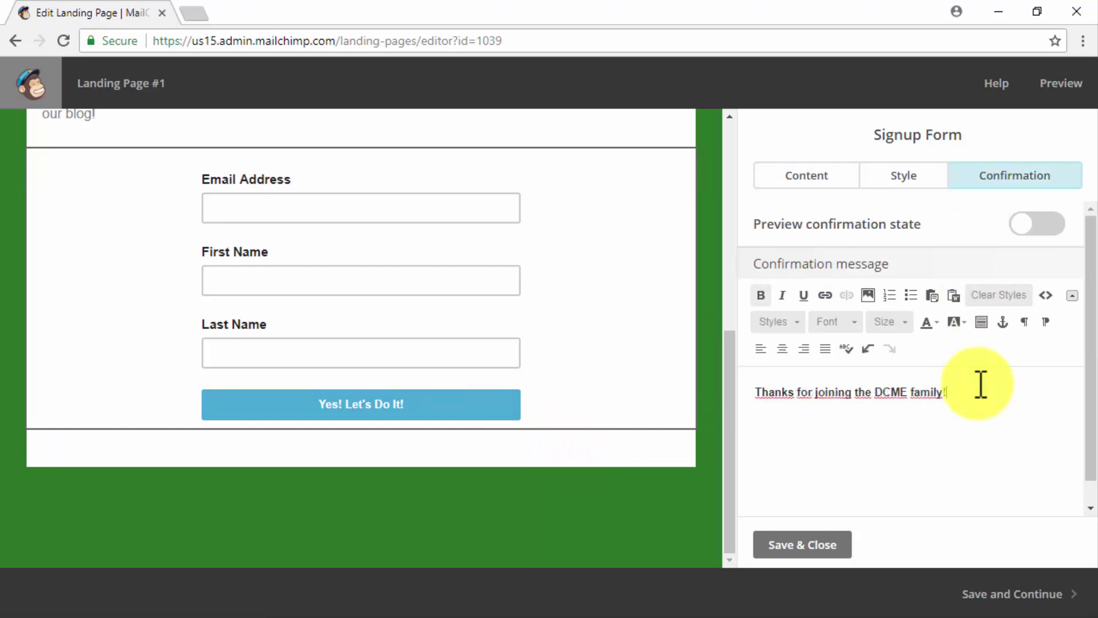
click(1006, 592)
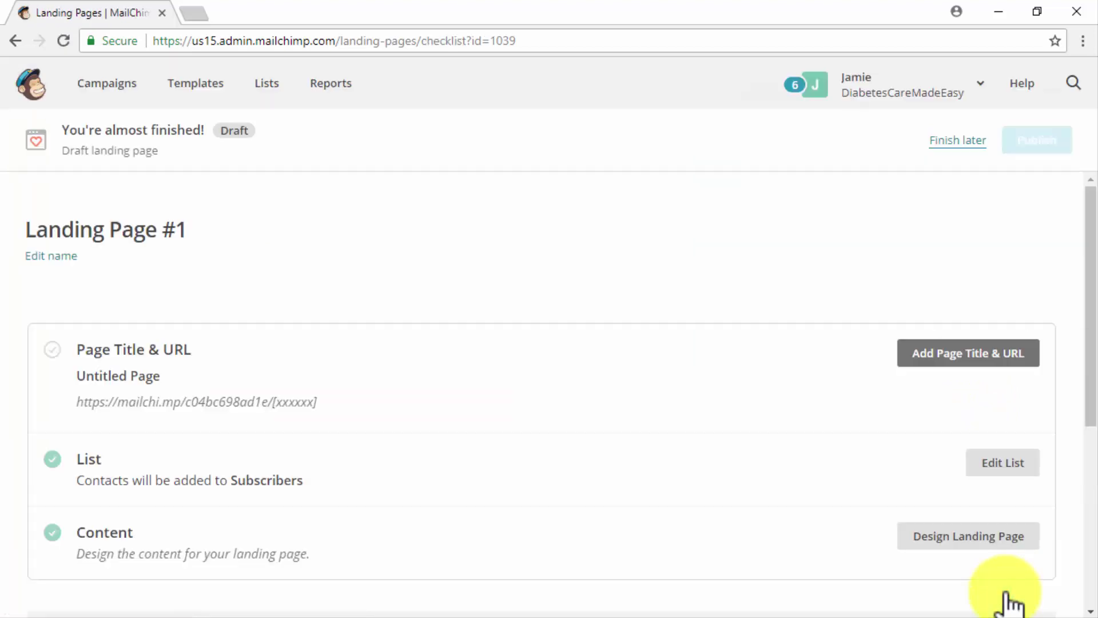
Title the page '5 Secret Healthy Lifestyle Choices For Diabetics' and save it
click(945, 353)
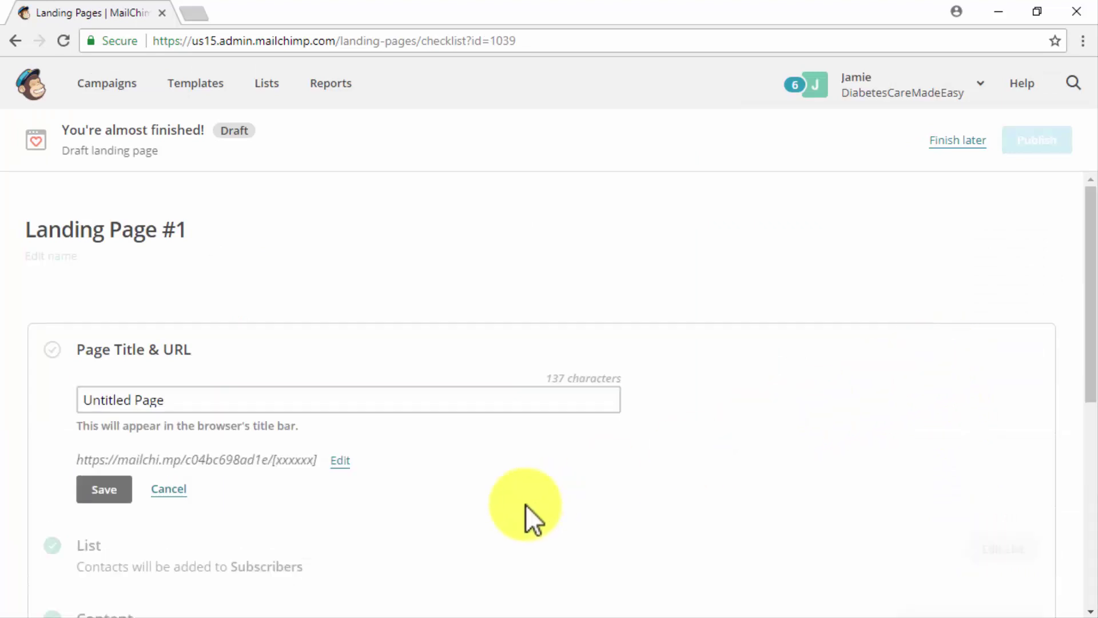
click(416, 408)
key(BackSpace)
key(BackSpace)
key(BackSpace)
key(BackSpace)
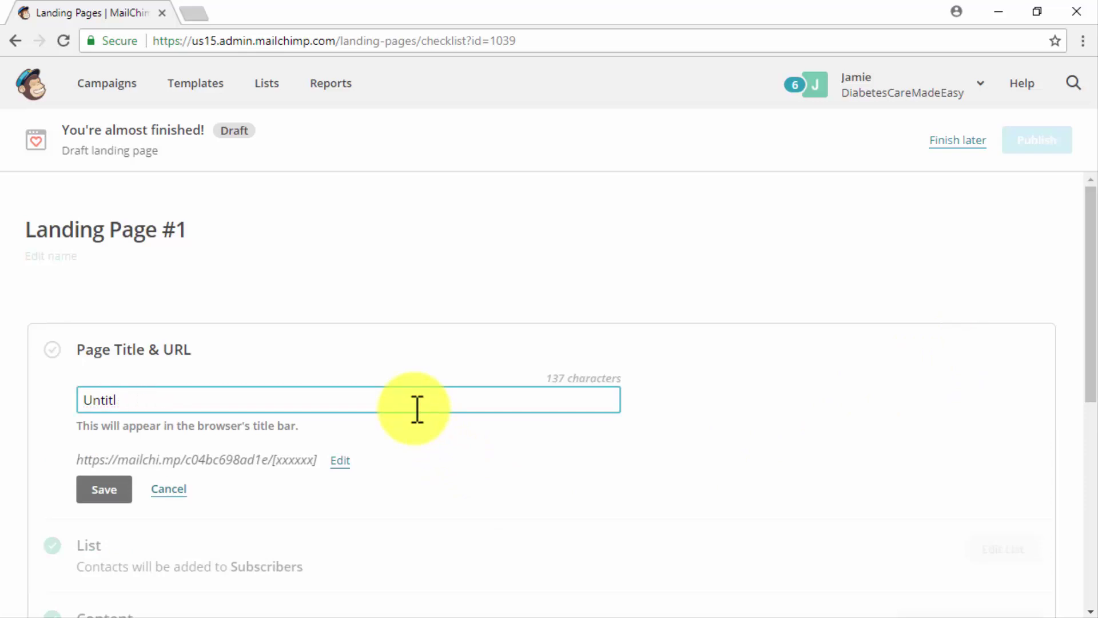
key(BackSpace)
key(BackSpace)
key(BackSpace)
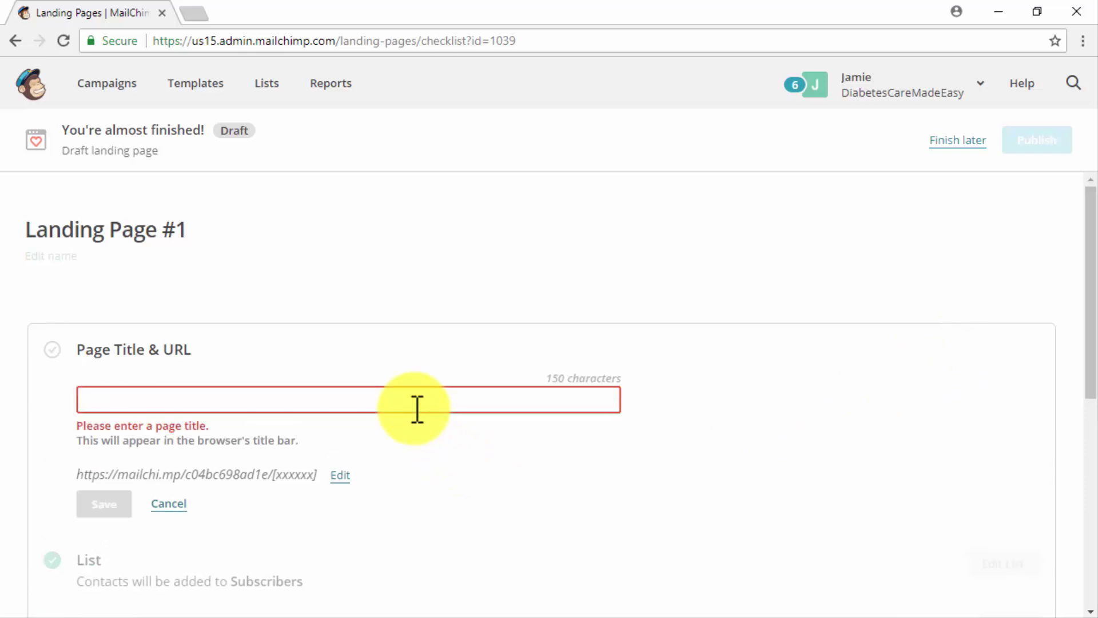
text(5 Secret Healthy Lifestyle Choices For Diabetics)
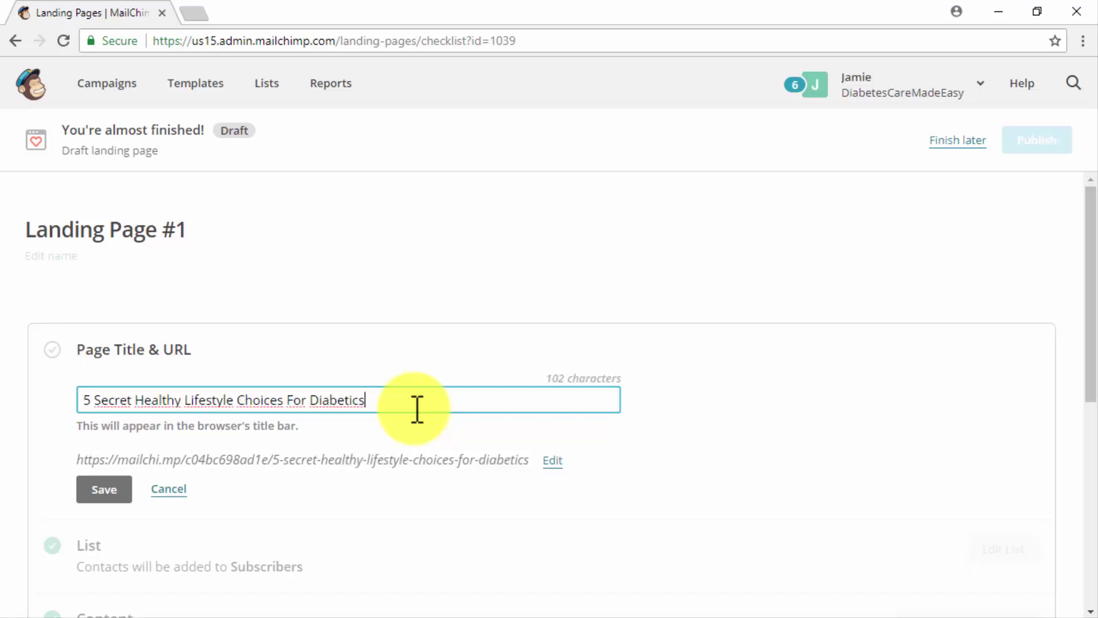
click(103, 492)
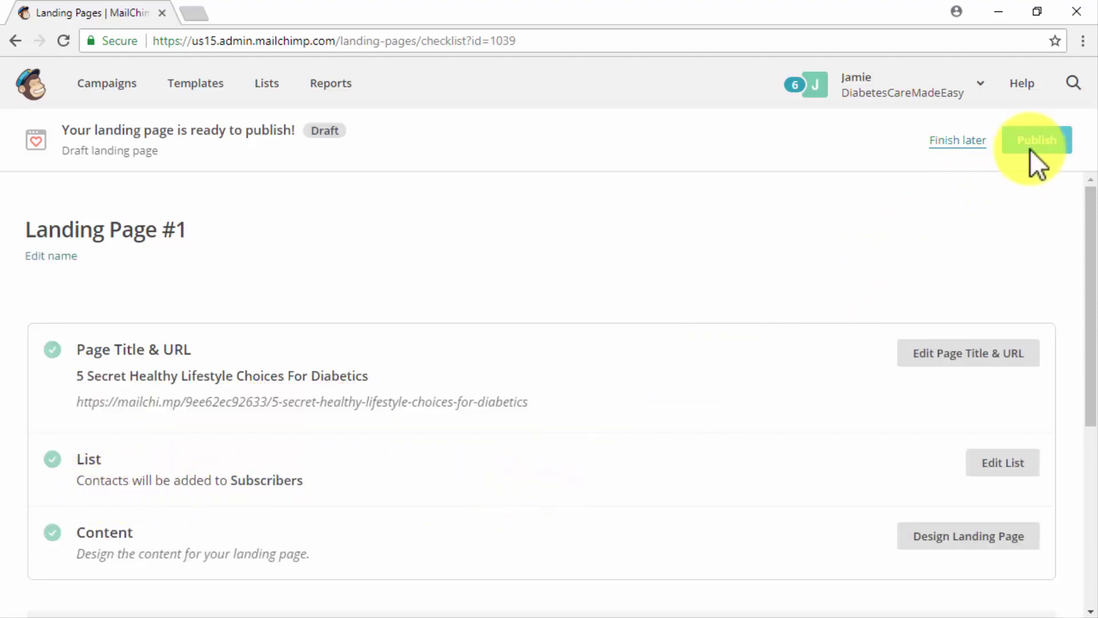
Publish the landing page live on the web
click(1051, 140)
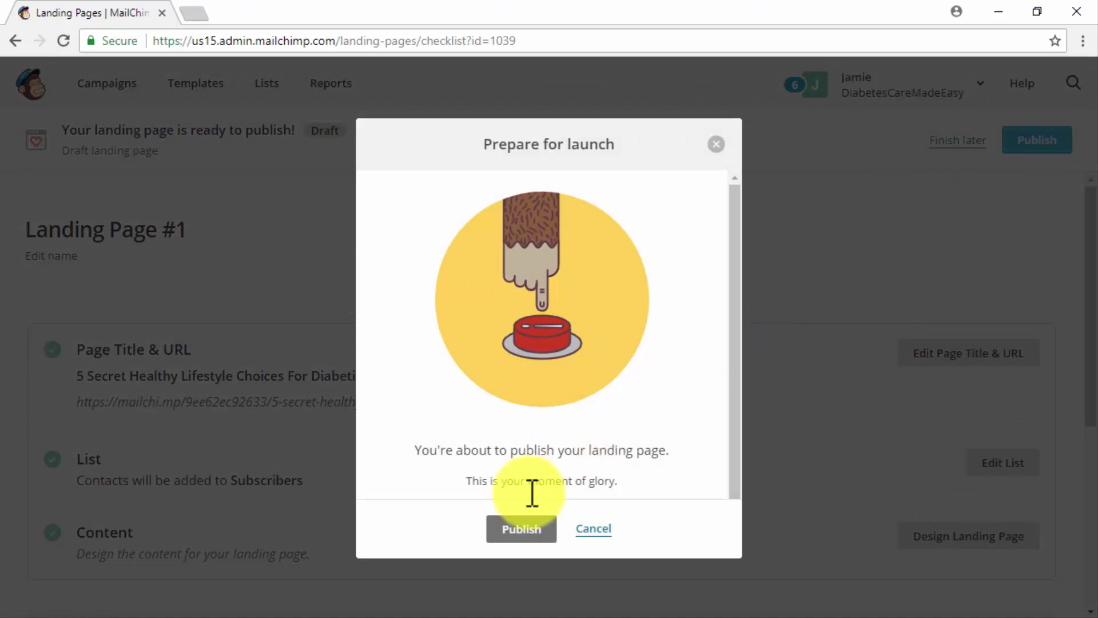
click(503, 534)
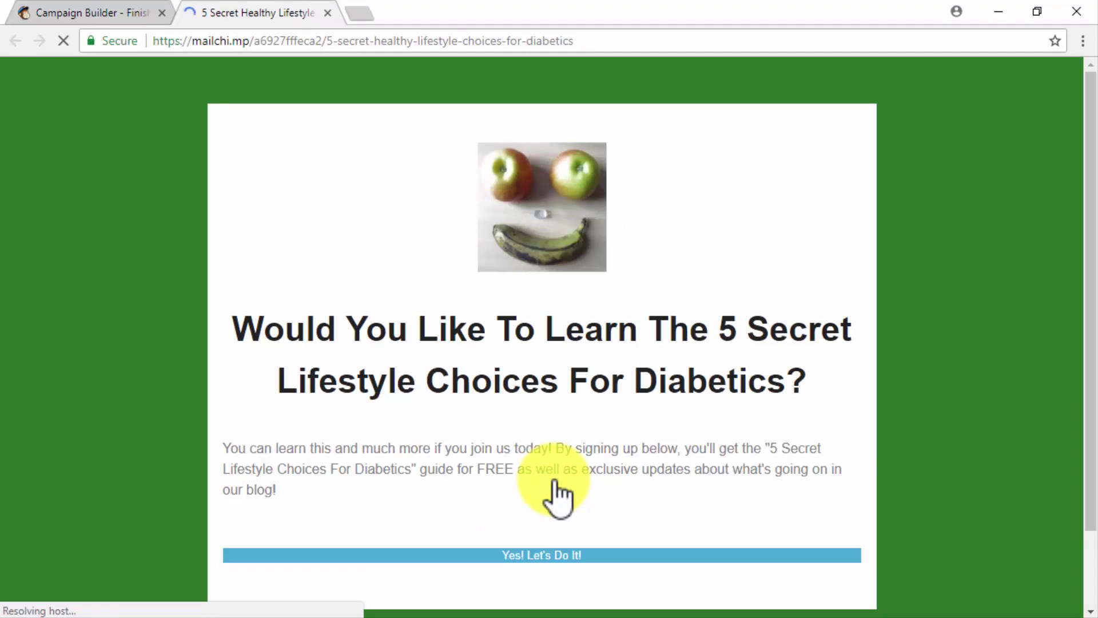
scroll(892, 474, down, 1)
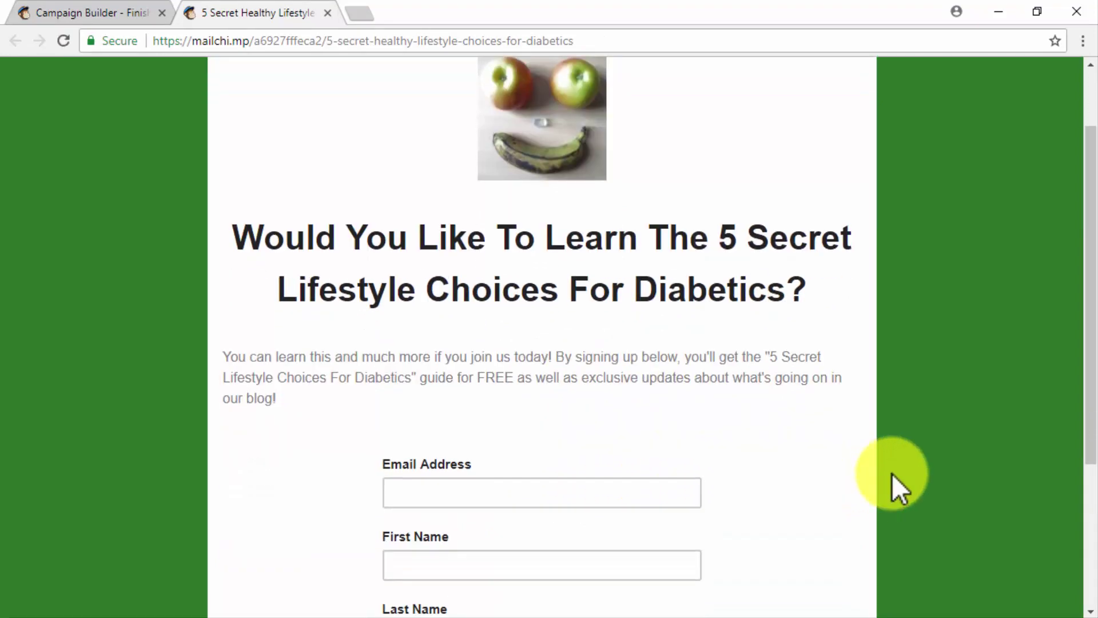
scroll(891, 472, down, 1)
scroll(892, 472, down, 1)
scroll(891, 472, down, 1)
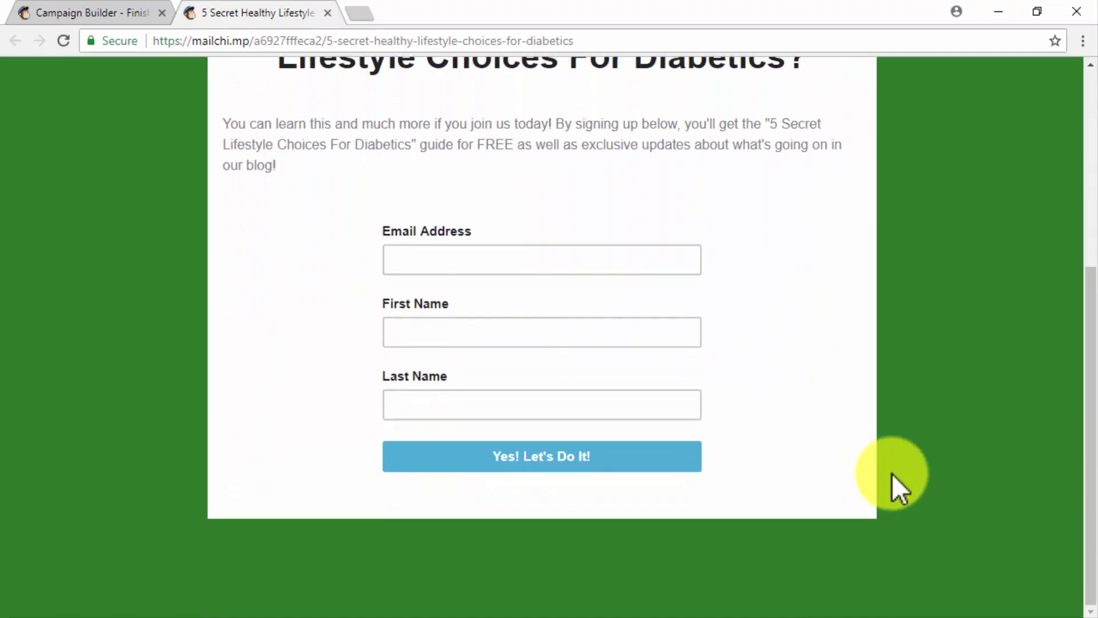